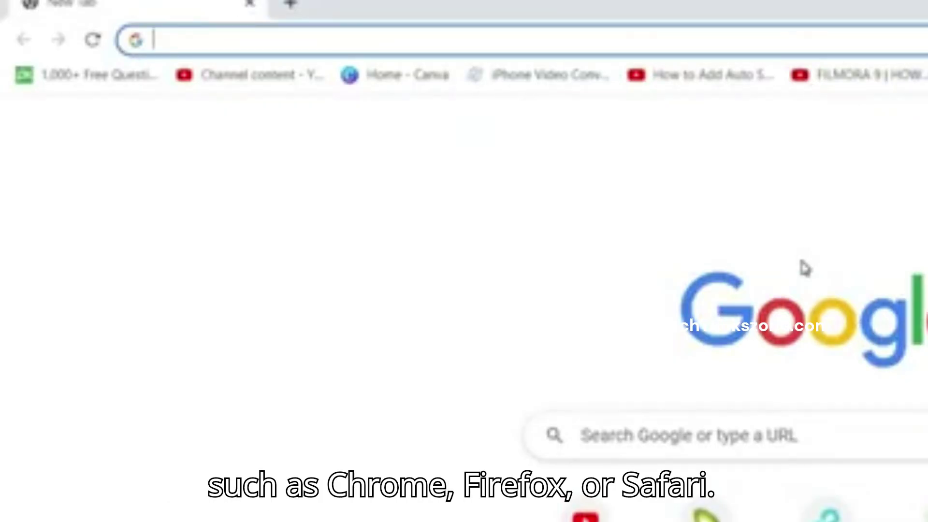
Load the router admin page at 192.168.1.1 in Chrome.
{"action": "left_click", "coordinate": [635, 42]}
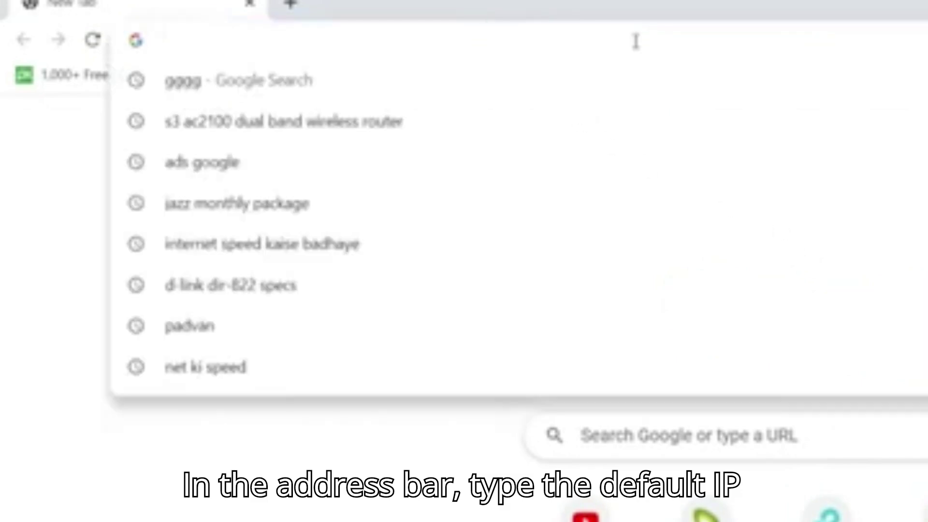
{"action": "type", "text": "192.168."}
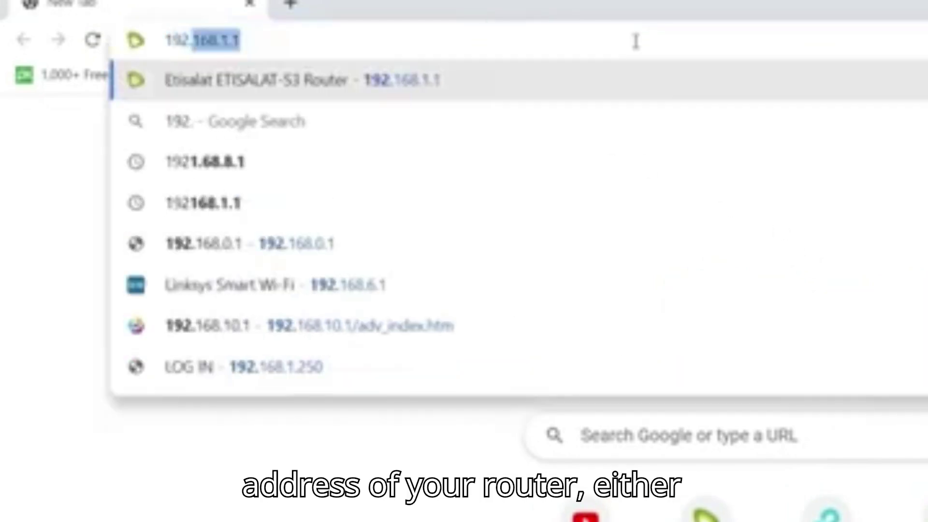
{"action": "type", "text": "1.1"}
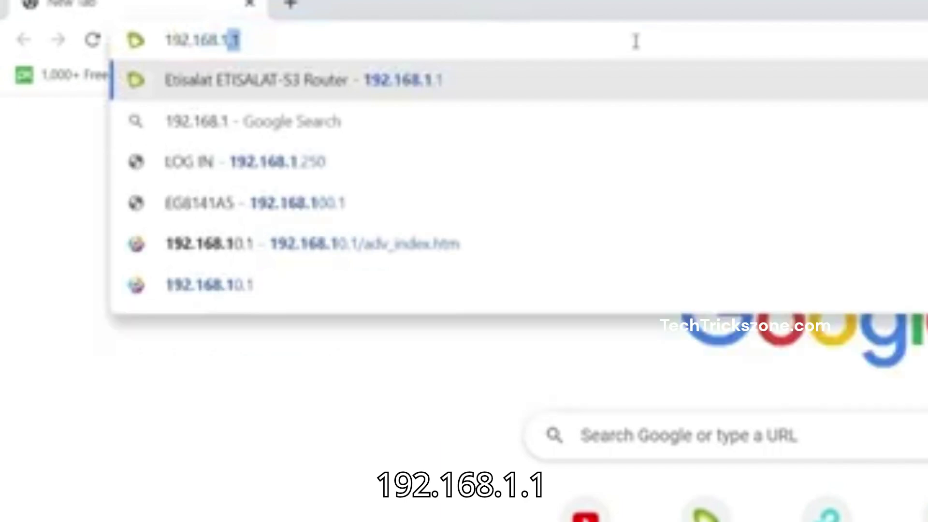
{"action": "key", "text": "Return"}
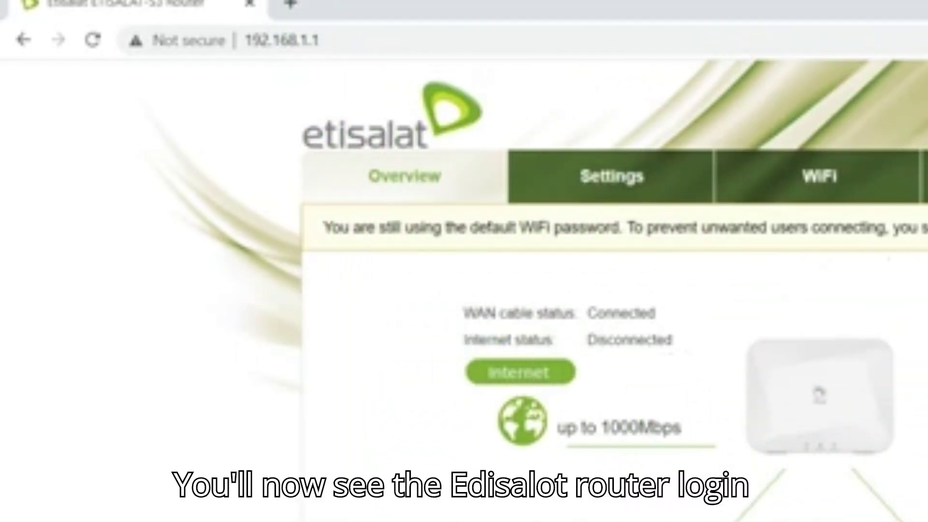
Open the router's Settings section on its Password page, with Automatic Logout at 30 Minutes.
{"action": "left_click", "coordinate": [610, 188]}
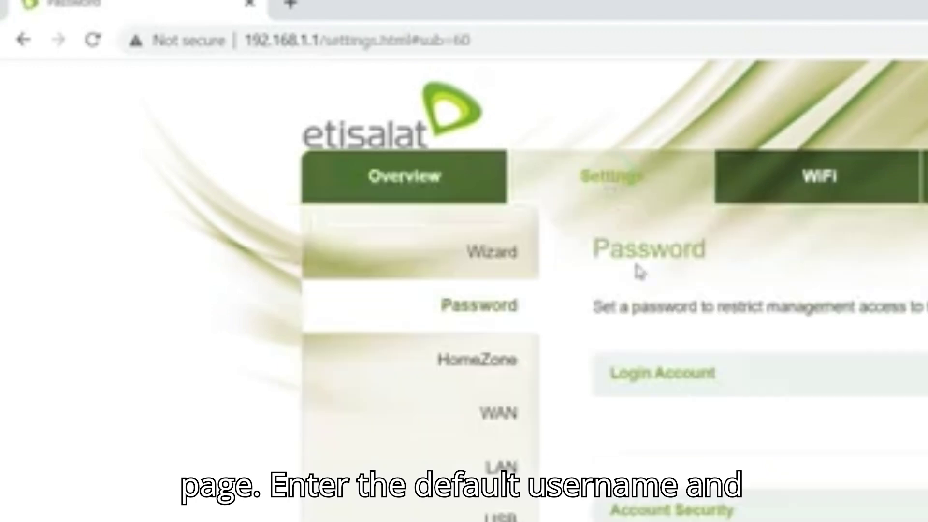
{"action": "scroll", "coordinate": [584, 393], "scroll_direction": "down", "scroll_amount": 5}
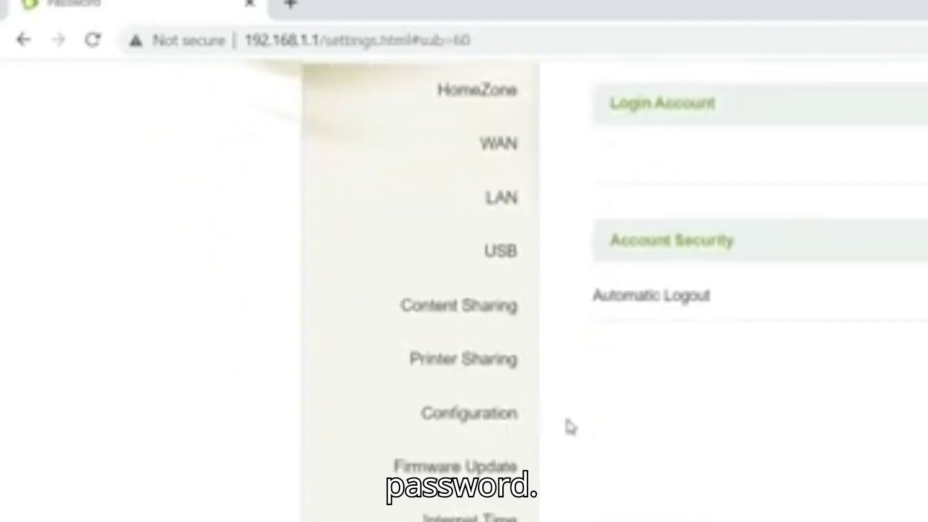
{"action": "scroll", "coordinate": [566, 415], "scroll_direction": "up", "scroll_amount": 5}
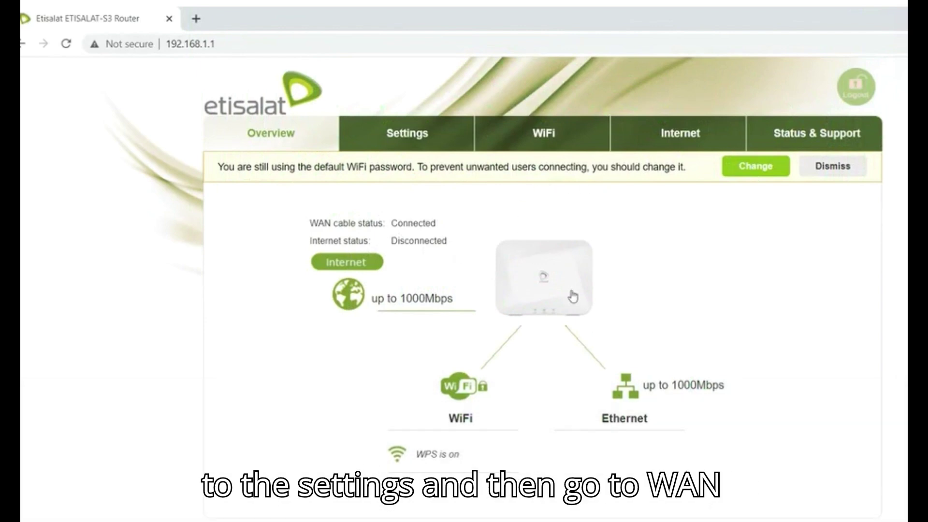
{"action": "left_click", "coordinate": [406, 136]}
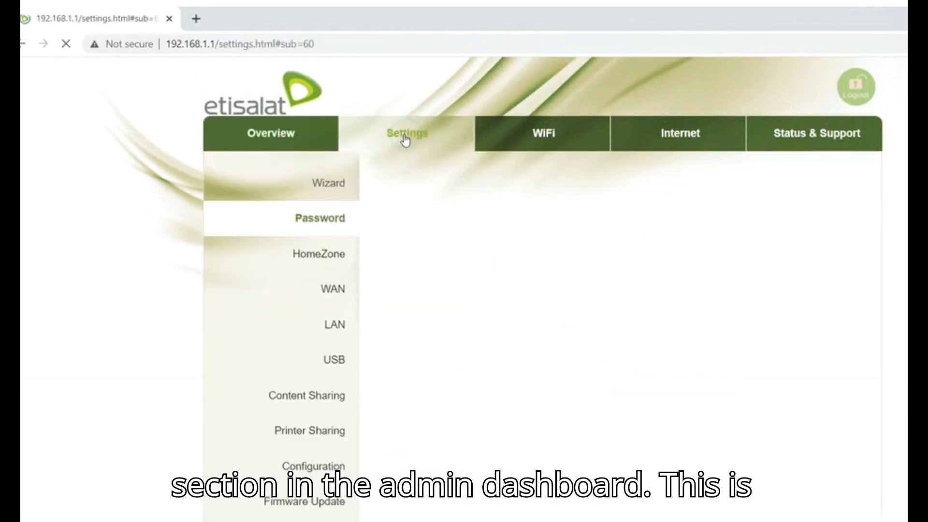
{"action": "scroll", "coordinate": [383, 275], "scroll_direction": "down", "scroll_amount": 4}
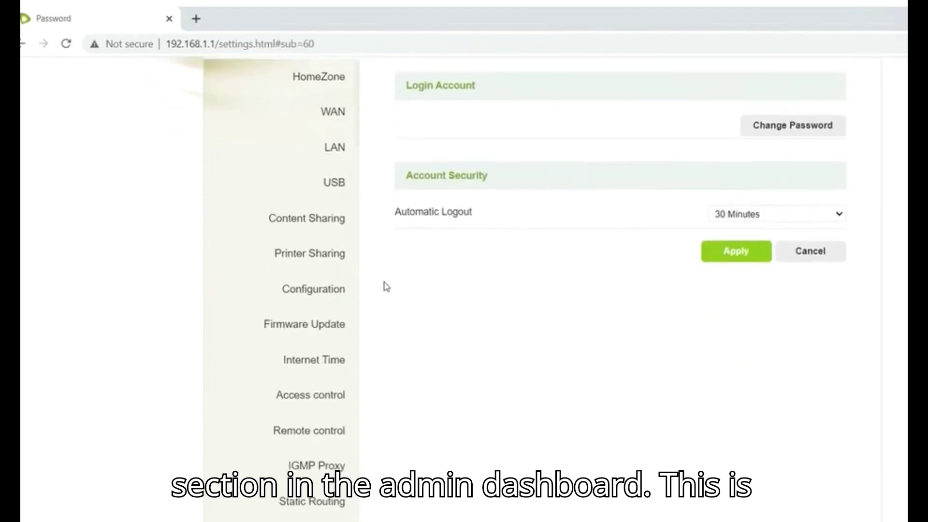
{"action": "scroll", "coordinate": [375, 305], "scroll_direction": "up", "scroll_amount": 4}
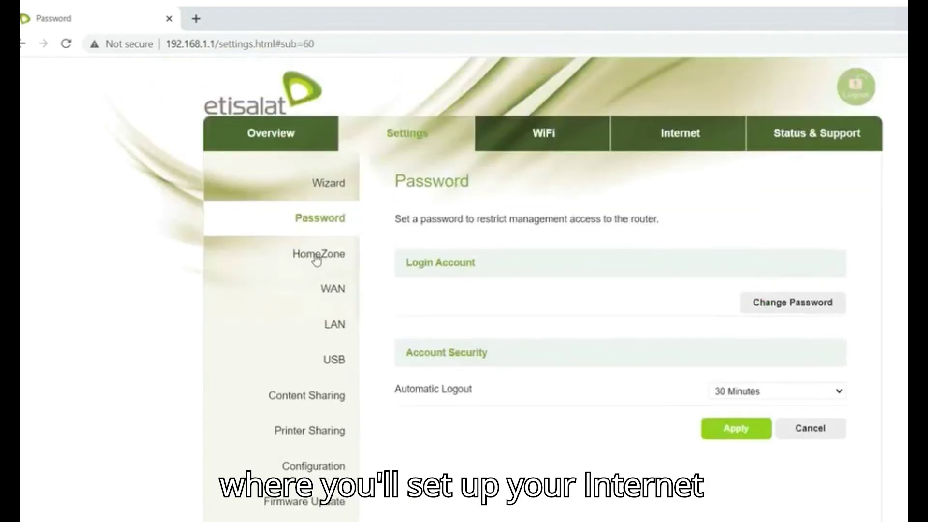
Change the Internet-PPPoE WAN connection type to DHCP and apply it.
{"action": "left_click", "coordinate": [336, 289]}
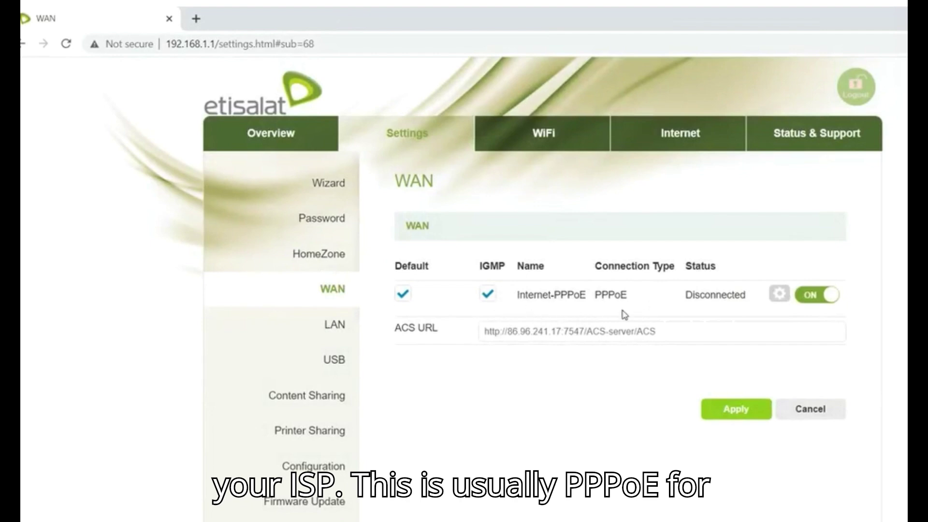
{"action": "left_click", "coordinate": [779, 294]}
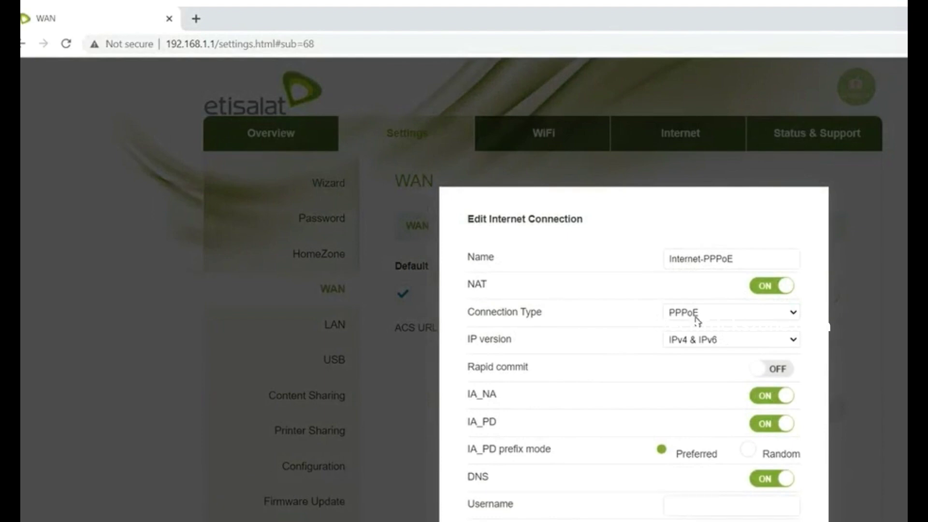
{"action": "scroll", "coordinate": [697, 319], "scroll_direction": "down", "scroll_amount": 2}
{"action": "scroll", "coordinate": [750, 247], "scroll_direction": "up", "scroll_amount": 1}
{"action": "left_click", "coordinate": [753, 243]}
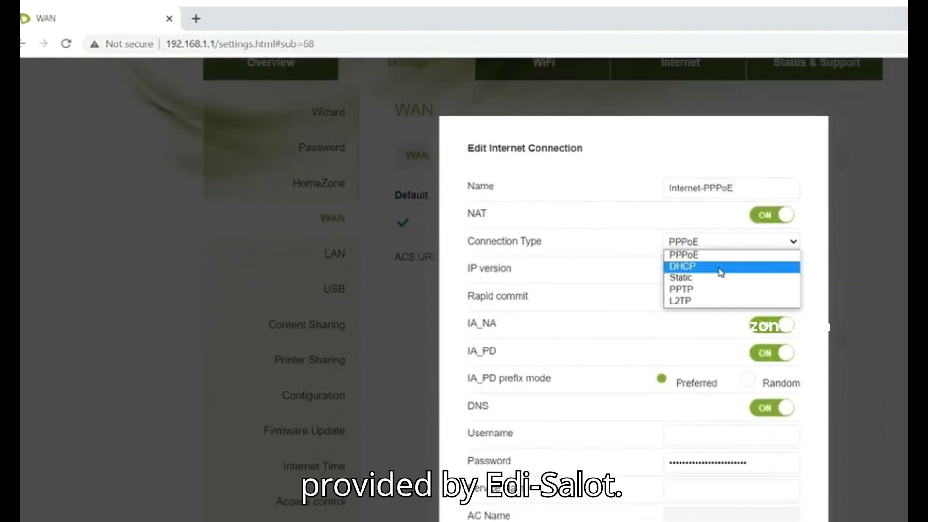
{"action": "scroll", "coordinate": [530, 371], "scroll_direction": "down", "scroll_amount": 1}
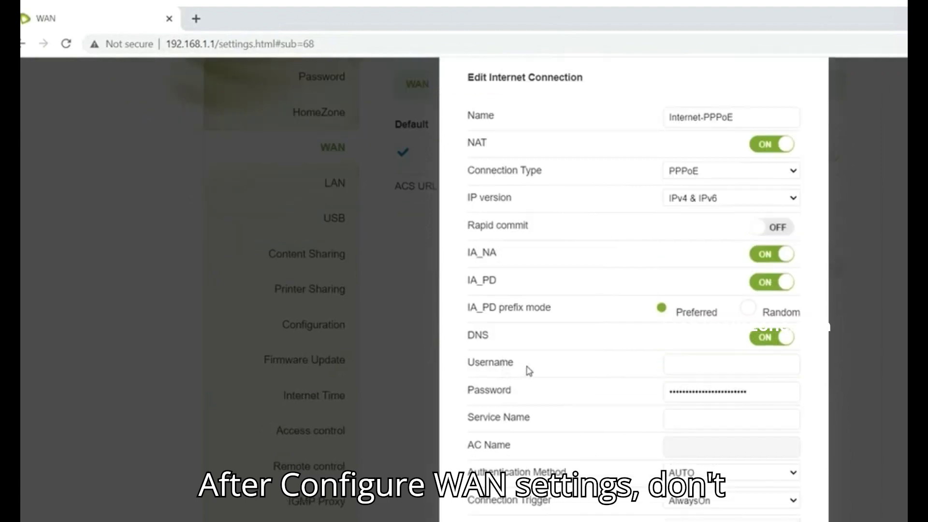
{"action": "scroll", "coordinate": [634, 431], "scroll_direction": "up", "scroll_amount": 2}
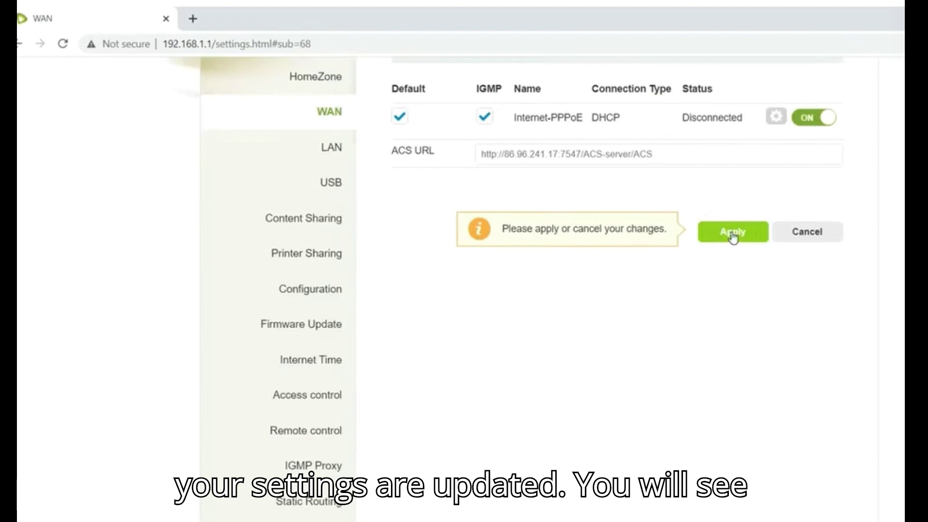
{"action": "left_click", "coordinate": [733, 232]}
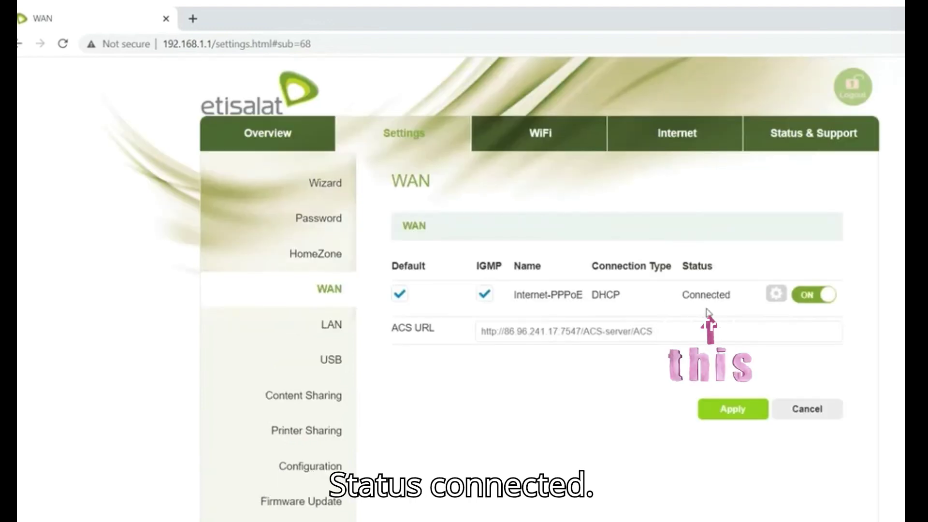
Open the Wi-Fi settings and select the 2.4 GHz network name.
{"action": "left_click_drag", "start_coordinate": [727, 299], "coordinate": [667, 296]}
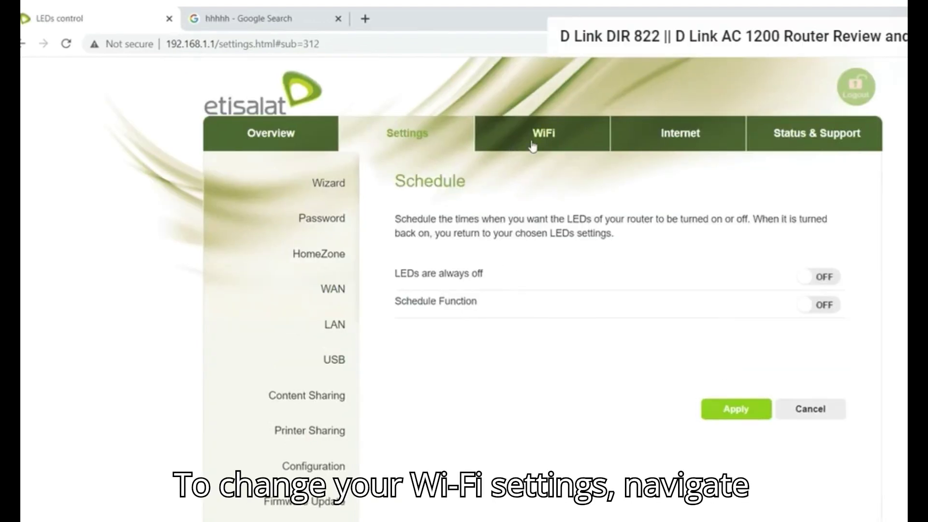
{"action": "left_click", "coordinate": [539, 140]}
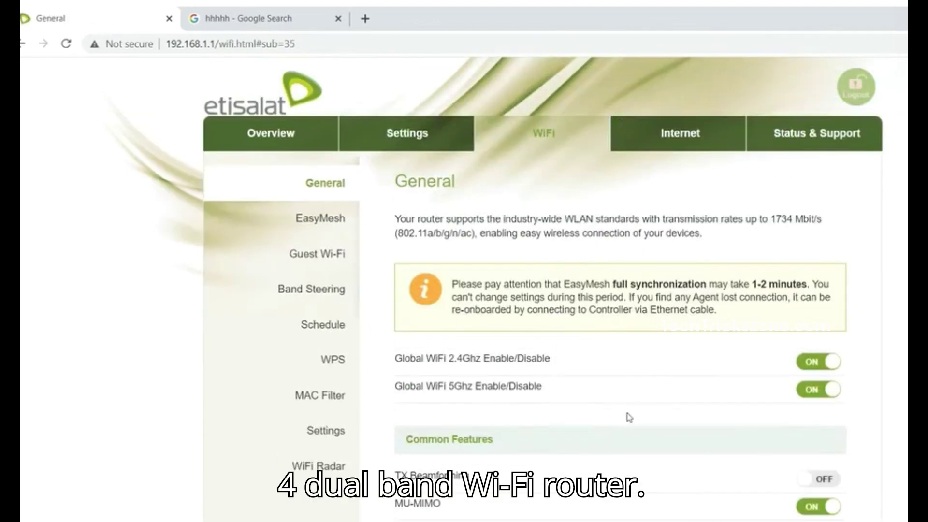
{"action": "scroll", "coordinate": [631, 419], "scroll_direction": "down", "scroll_amount": 9}
{"action": "triple_click", "coordinate": [783, 286]}
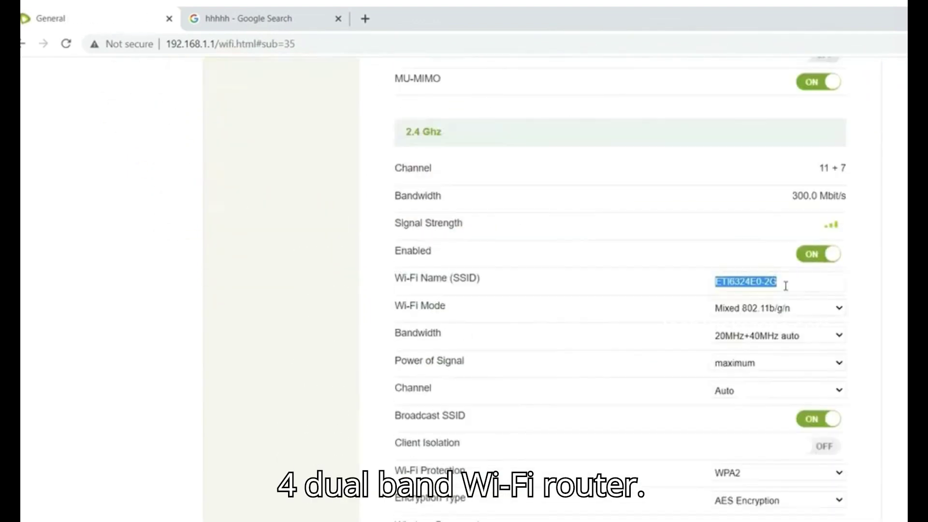
{"action": "scroll", "coordinate": [595, 390], "scroll_direction": "down", "scroll_amount": 3}
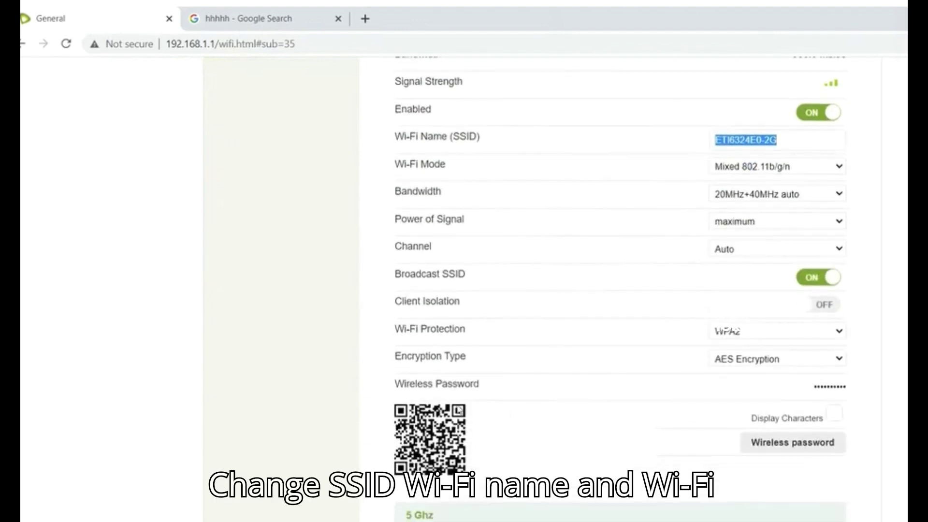
Reveal and select the 2.4 GHz Wi-Fi password, then list the Wi-Fi mode choices.
{"action": "left_click", "coordinate": [780, 410]}
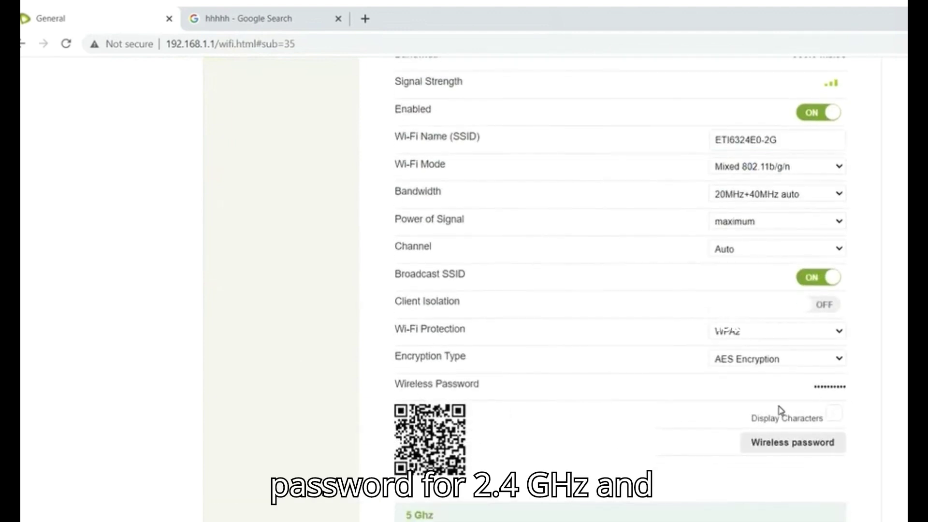
{"action": "left_click", "coordinate": [834, 413]}
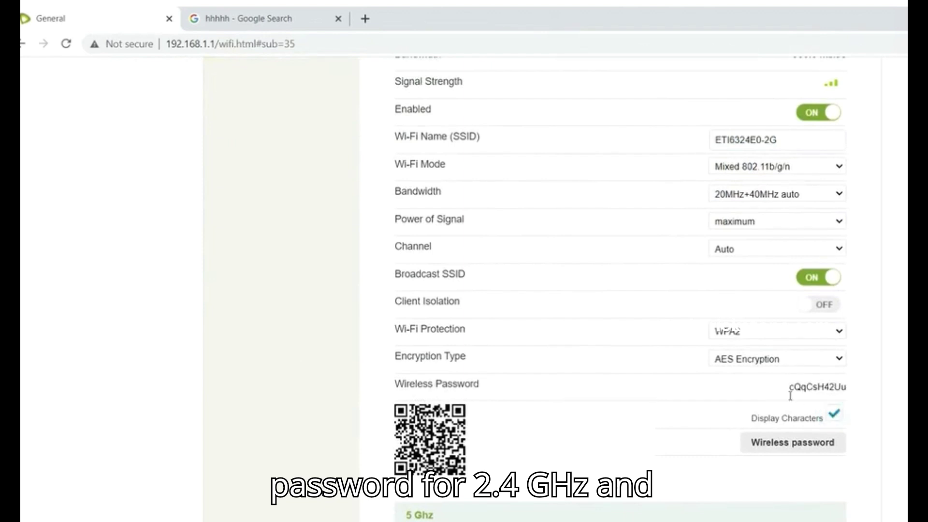
{"action": "double_click", "coordinate": [818, 387]}
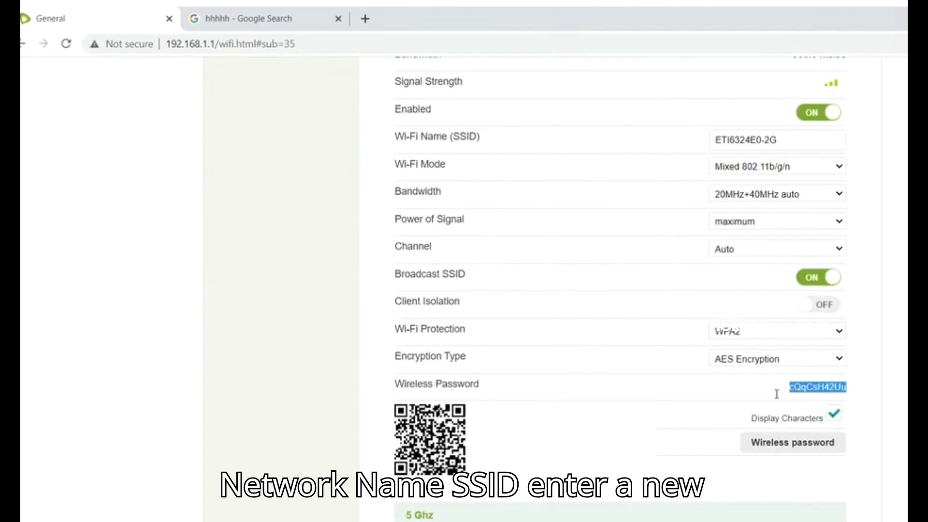
{"action": "left_click", "coordinate": [825, 387]}
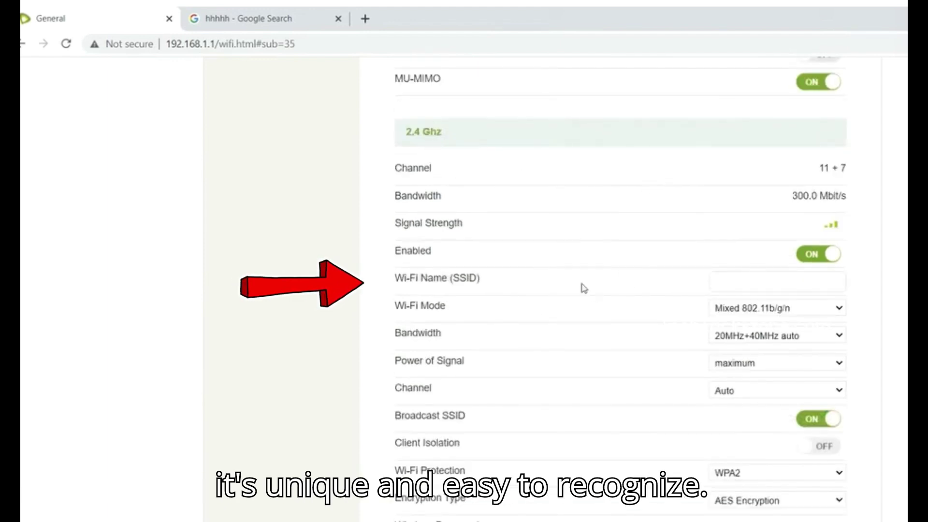
{"action": "scroll", "coordinate": [584, 288], "scroll_direction": "down", "scroll_amount": 1}
{"action": "left_click", "coordinate": [769, 240]}
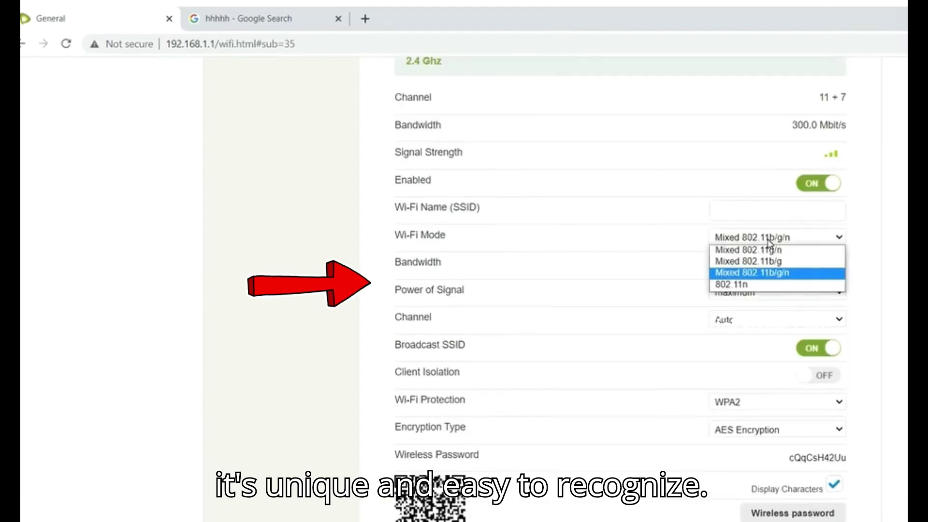
Set 2.4 GHz signal power to 100% and keep the channel on Auto.
{"action": "left_click", "coordinate": [611, 258]}
{"action": "left_click", "coordinate": [770, 265]}
{"action": "left_click", "coordinate": [770, 265]}
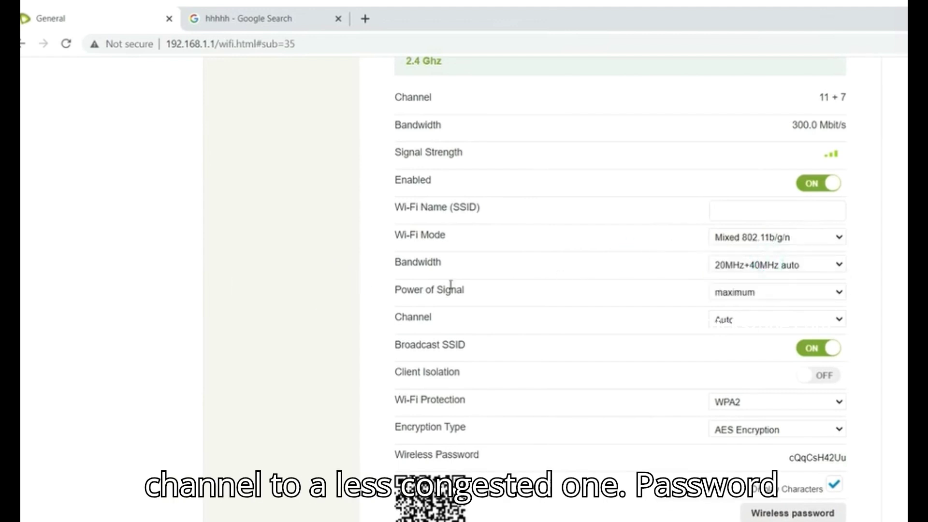
{"action": "left_click", "coordinate": [769, 292]}
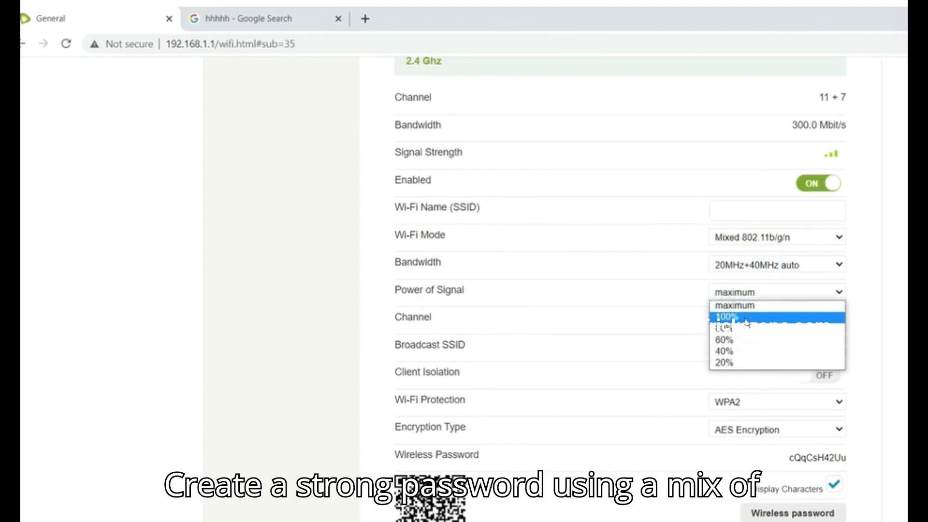
{"action": "left_click", "coordinate": [740, 316]}
{"action": "left_click", "coordinate": [719, 323]}
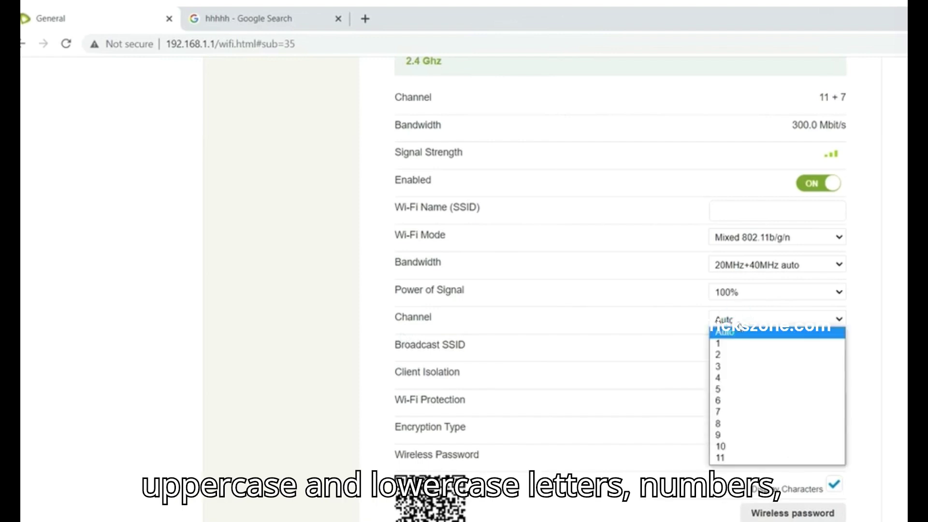
{"action": "left_click", "coordinate": [747, 333]}
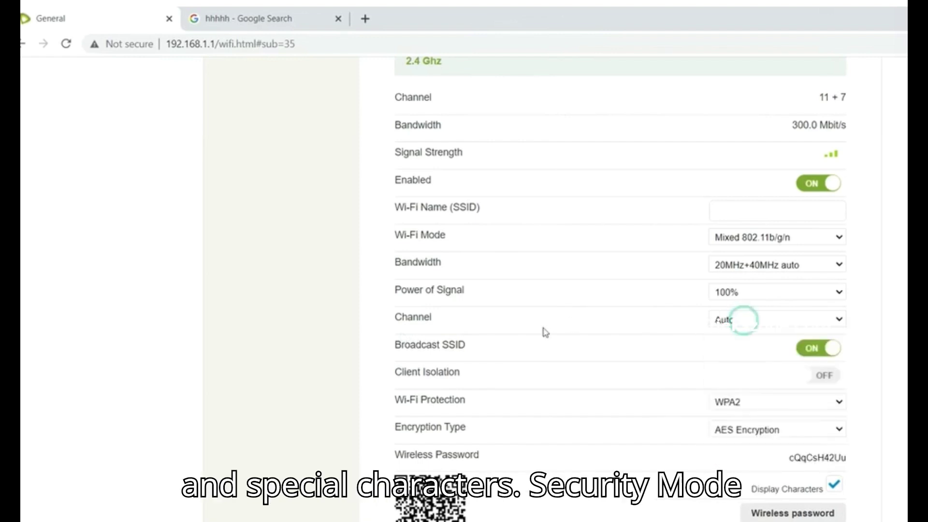
{"action": "scroll", "coordinate": [806, 317], "scroll_direction": "down", "scroll_amount": 4}
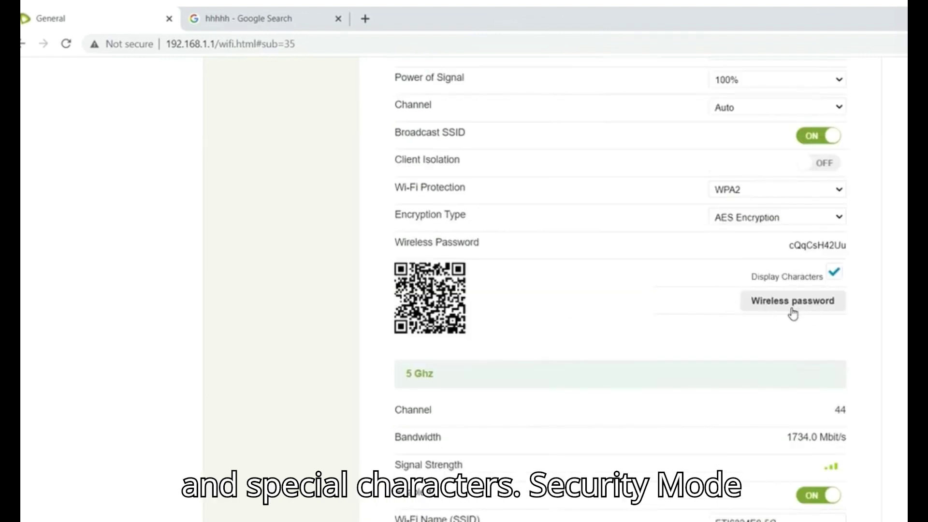
Cancel the Wi-Fi password dialog unchanged and scroll down to the 5 GHz settings.
{"action": "left_click", "coordinate": [794, 302]}
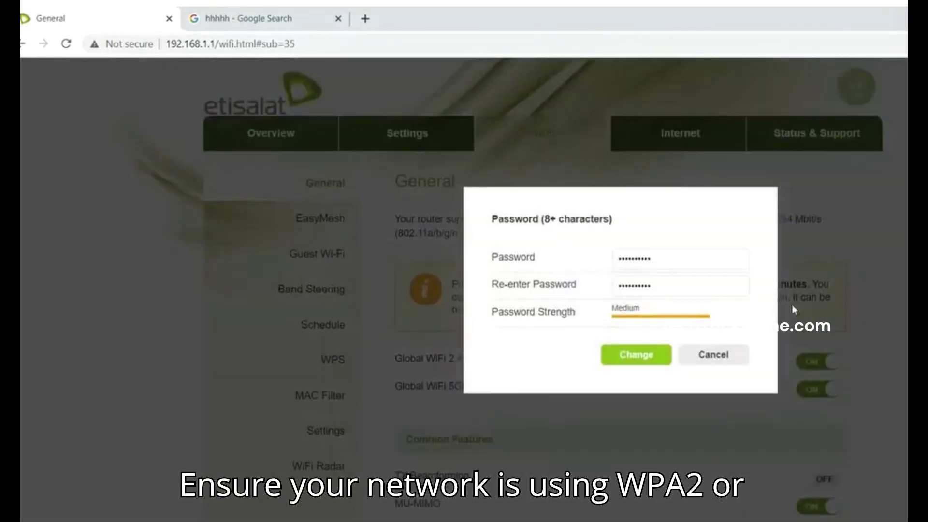
{"action": "double_click", "coordinate": [679, 260]}
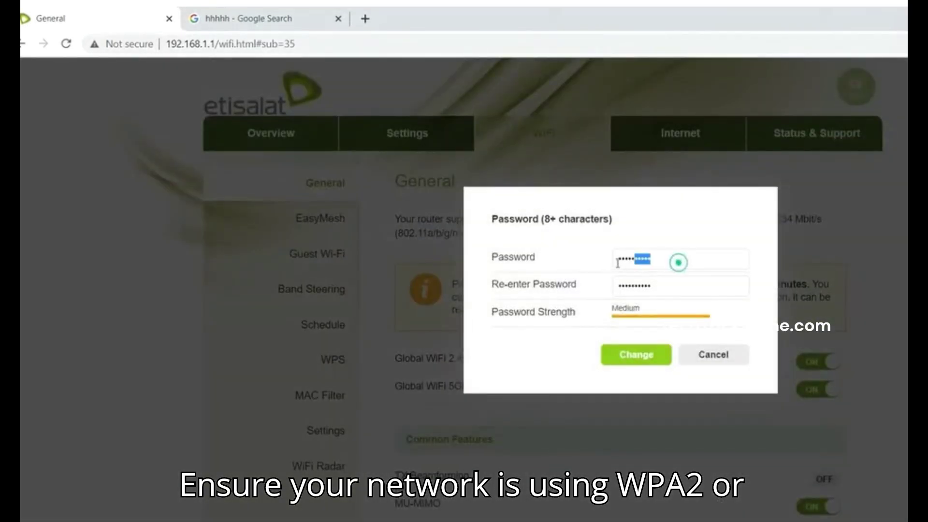
{"action": "double_click", "coordinate": [731, 280]}
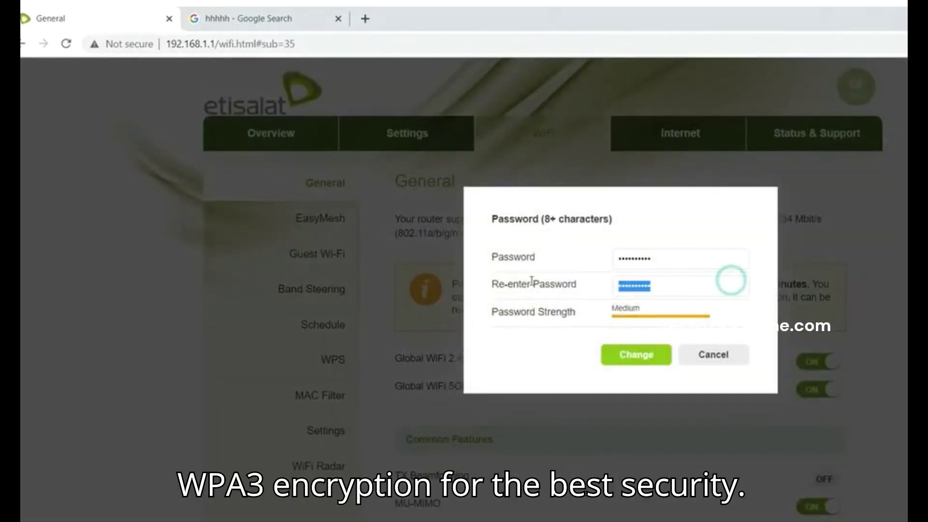
{"action": "left_click", "coordinate": [718, 360]}
{"action": "scroll", "coordinate": [736, 415], "scroll_direction": "down", "scroll_amount": 15}
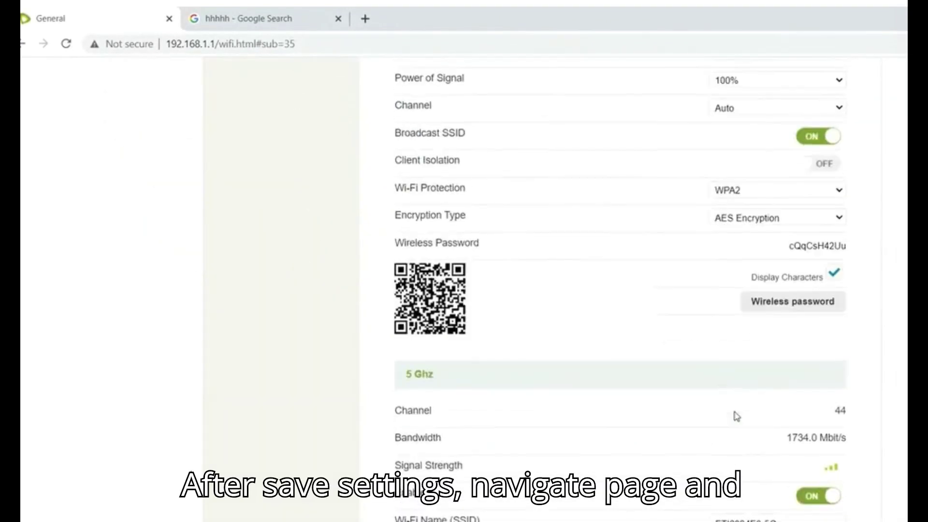
{"action": "scroll", "coordinate": [736, 414], "scroll_direction": "down", "scroll_amount": 4}
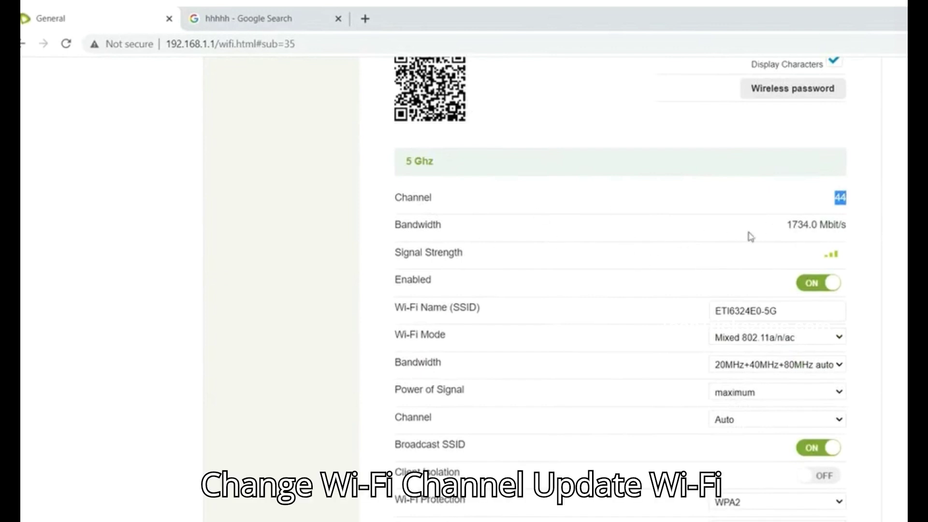
Select the 5 GHz network name ETI6324E0-5G and show its password in plain text.
{"action": "double_click", "coordinate": [825, 257]}
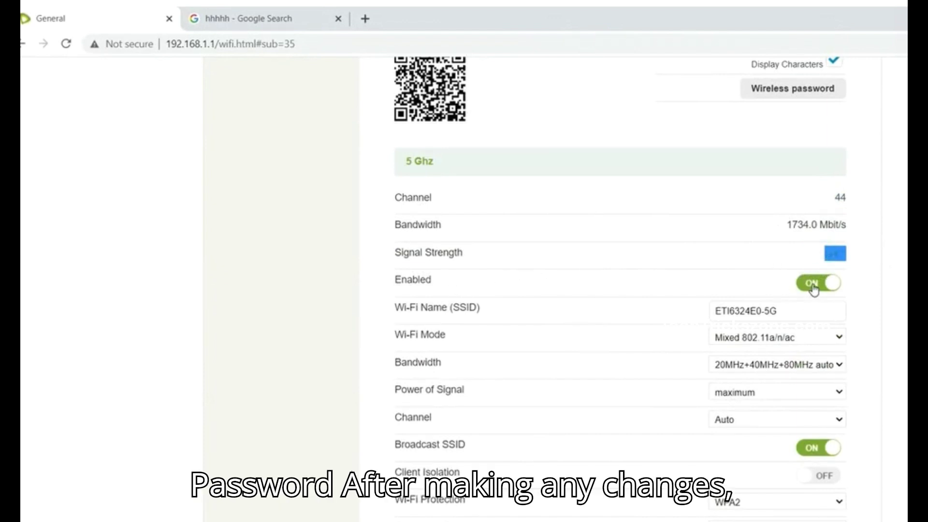
{"action": "left_click_drag", "start_coordinate": [798, 312], "coordinate": [568, 308]}
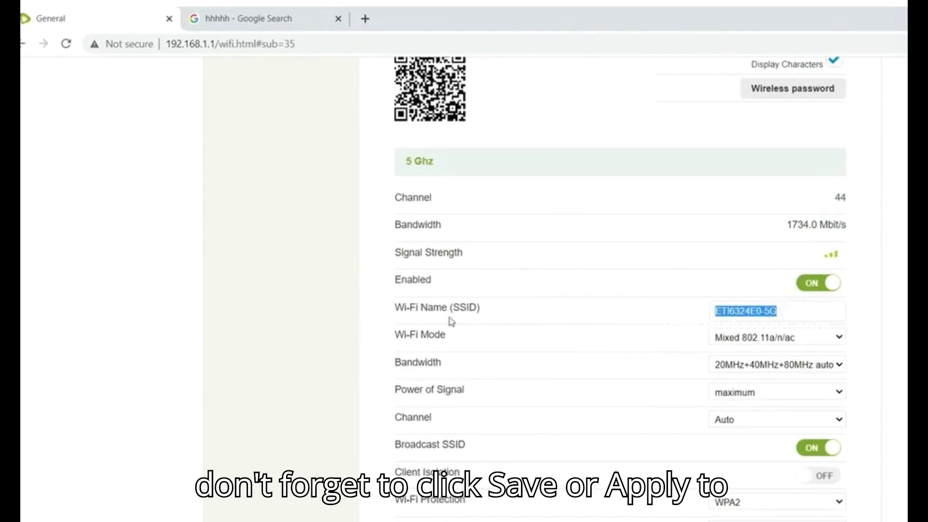
{"action": "scroll", "coordinate": [746, 315], "scroll_direction": "down", "scroll_amount": 4}
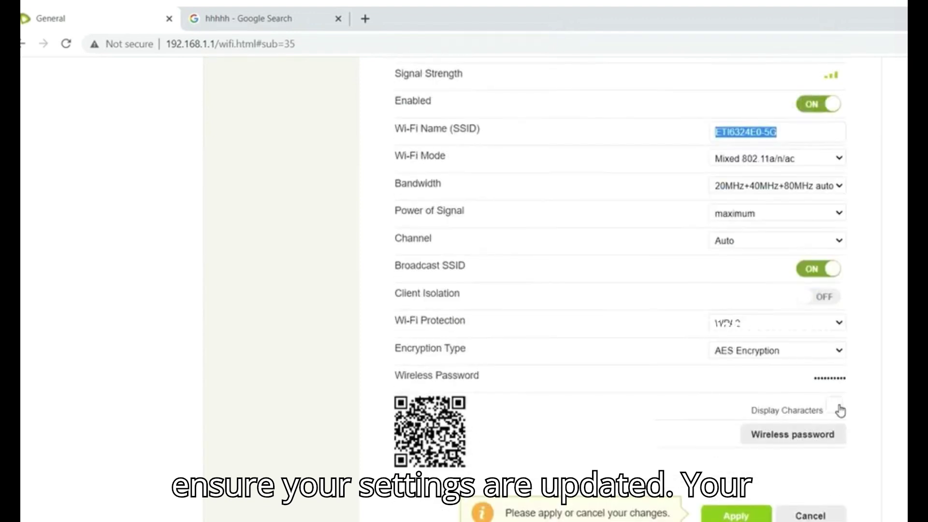
{"action": "left_click", "coordinate": [836, 407]}
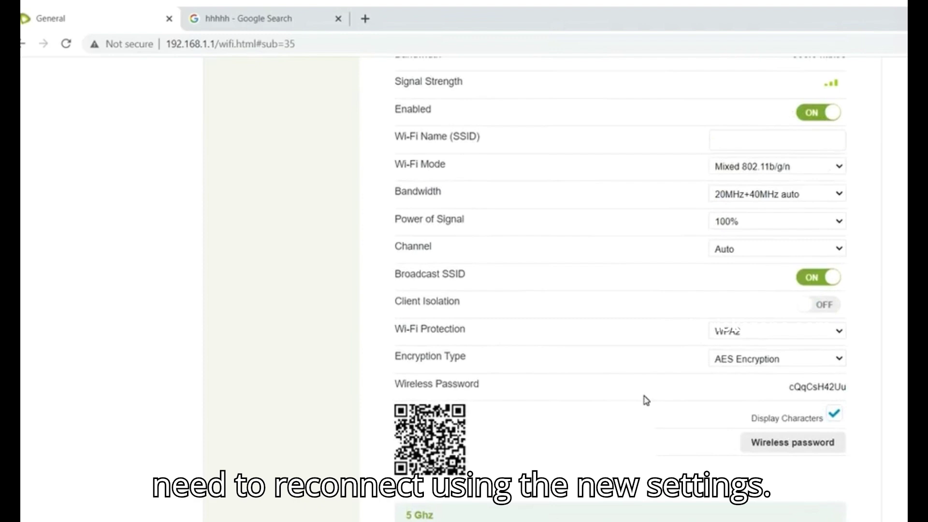
Cancel the Wi-Fi password form unchanged and switch the guest Wi-Fi network on.
{"action": "left_click", "coordinate": [805, 443]}
{"action": "key", "text": "ctrl+a"}
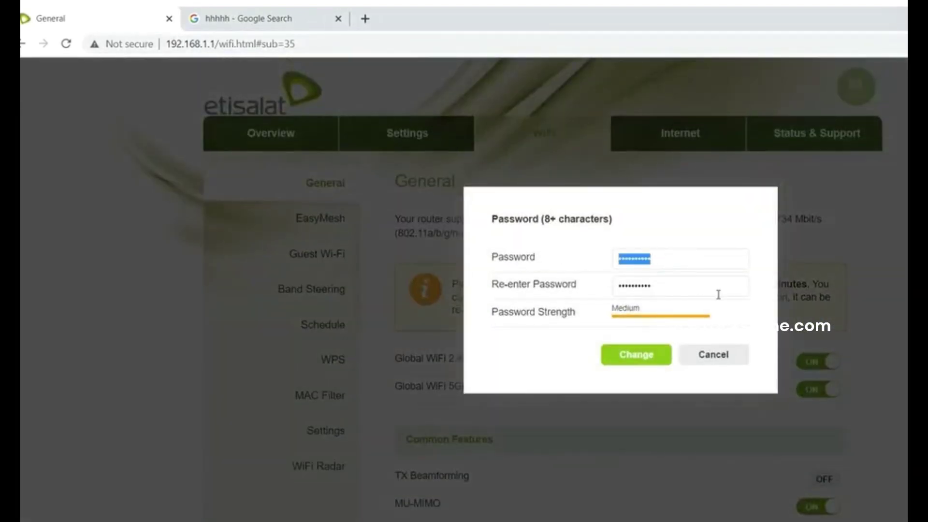
{"action": "left_click", "coordinate": [703, 294]}
{"action": "key", "text": "ctrl+a"}
{"action": "left_click", "coordinate": [675, 257]}
{"action": "key", "text": "ctrl+a"}
{"action": "left_click", "coordinate": [698, 286]}
{"action": "key", "text": "ctrl+a"}
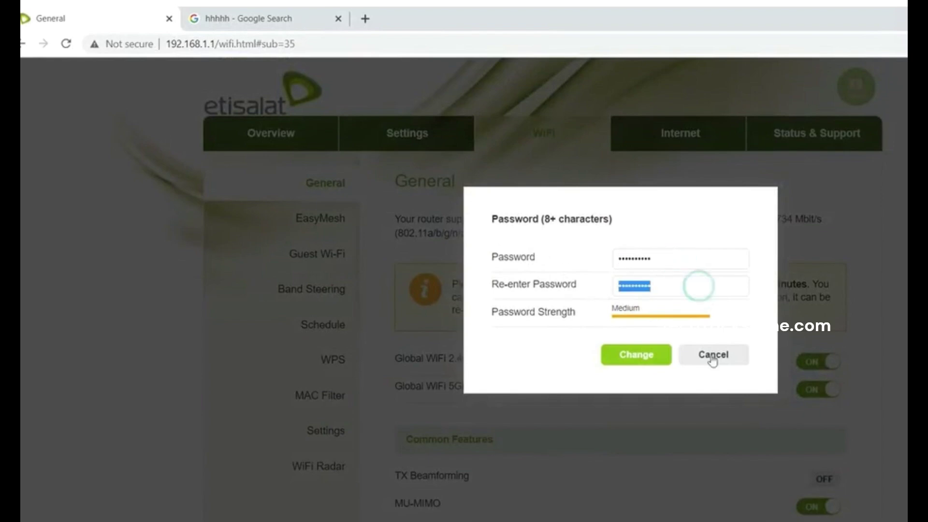
{"action": "left_click", "coordinate": [734, 359]}
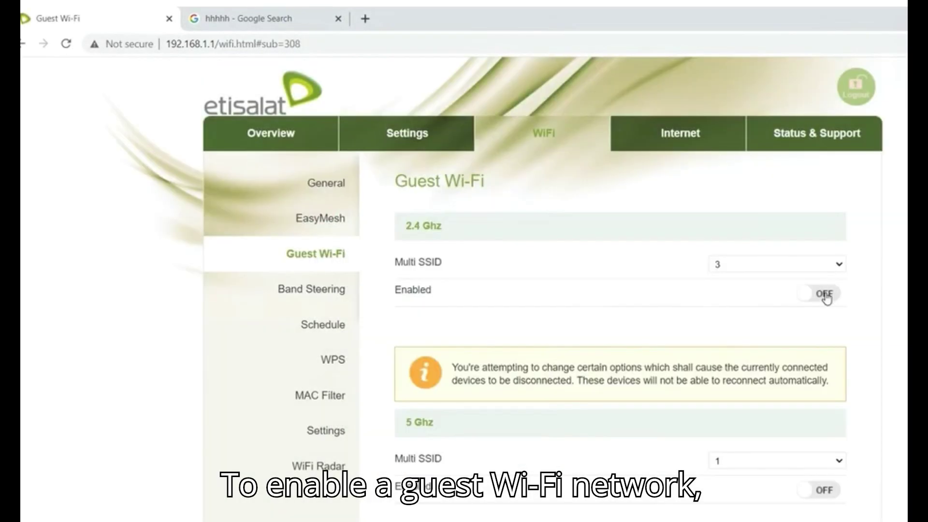
{"action": "left_click", "coordinate": [826, 294]}
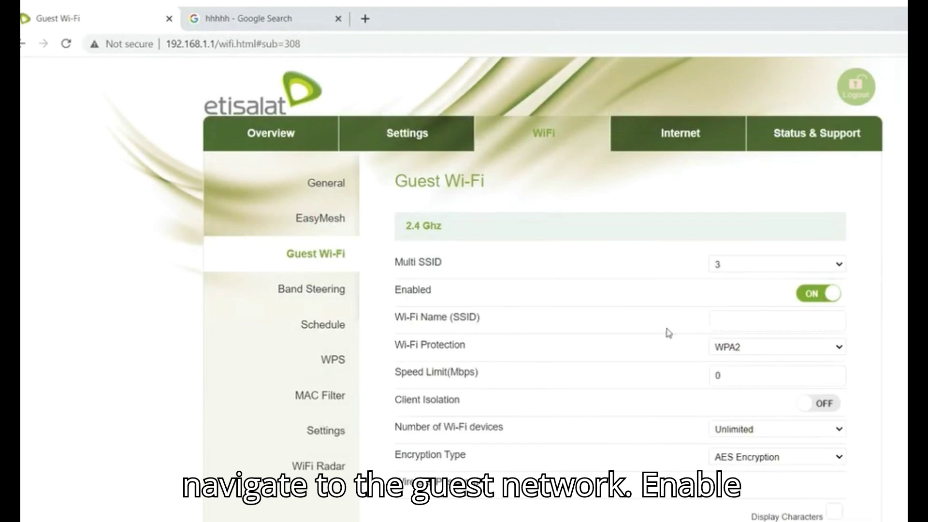
Set guest network protection to WPA + WPA2, leaving the guest password unset.
{"action": "left_click", "coordinate": [741, 321]}
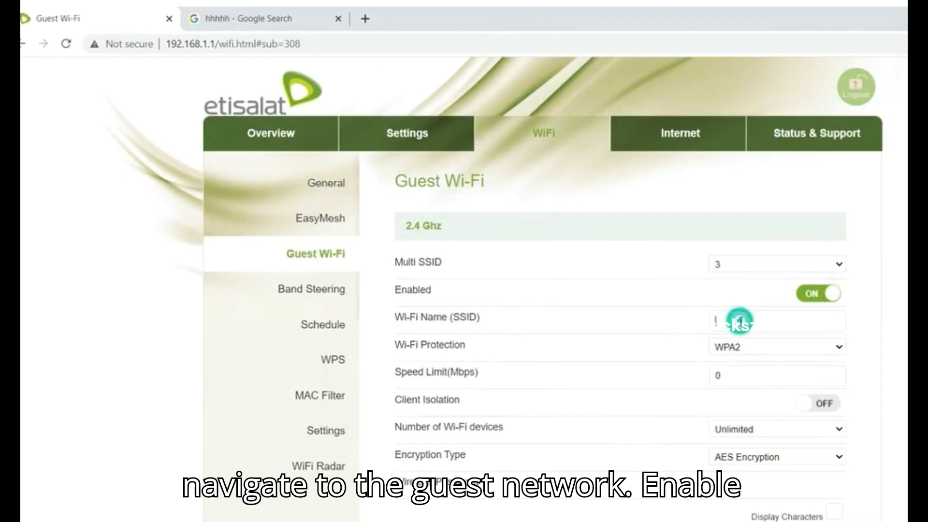
{"action": "left_click", "coordinate": [759, 347]}
{"action": "left_click", "coordinate": [749, 371]}
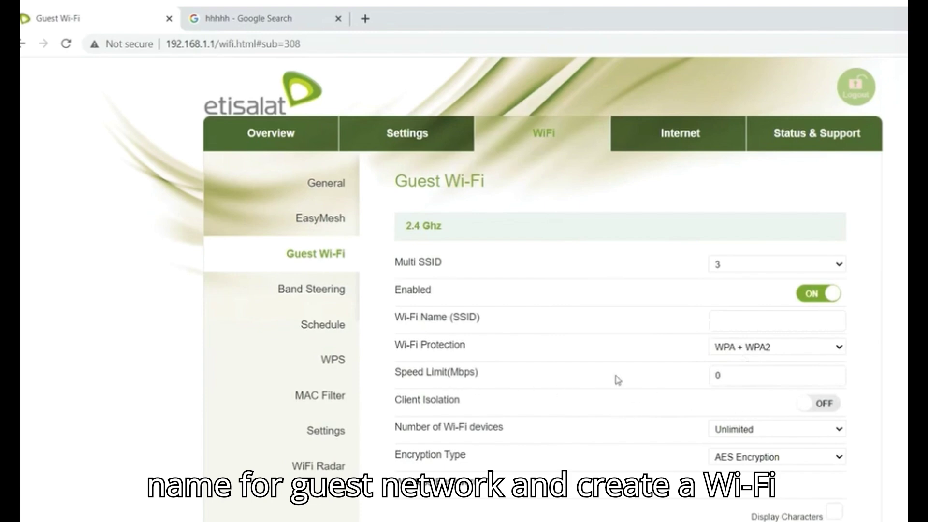
{"action": "left_click", "coordinate": [803, 402]}
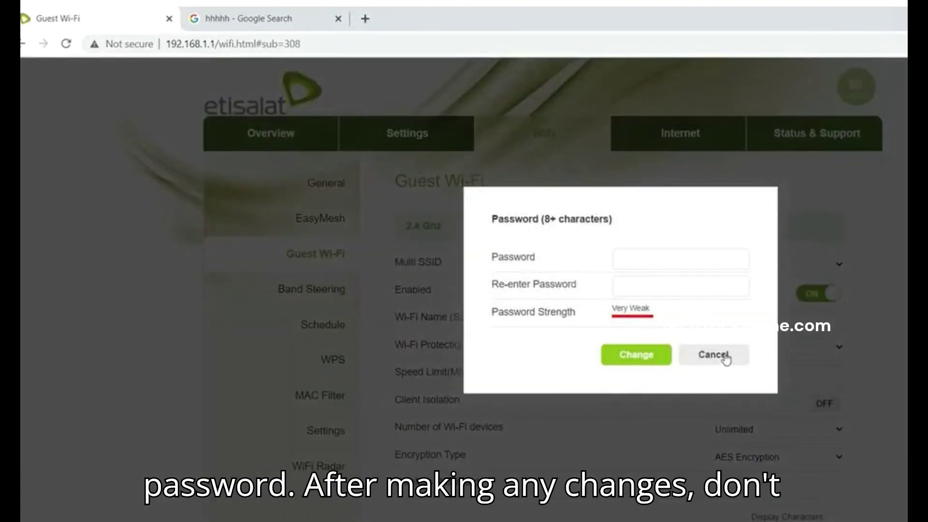
{"action": "left_click", "coordinate": [726, 359]}
{"action": "scroll", "coordinate": [632, 311], "scroll_direction": "down", "scroll_amount": 6}
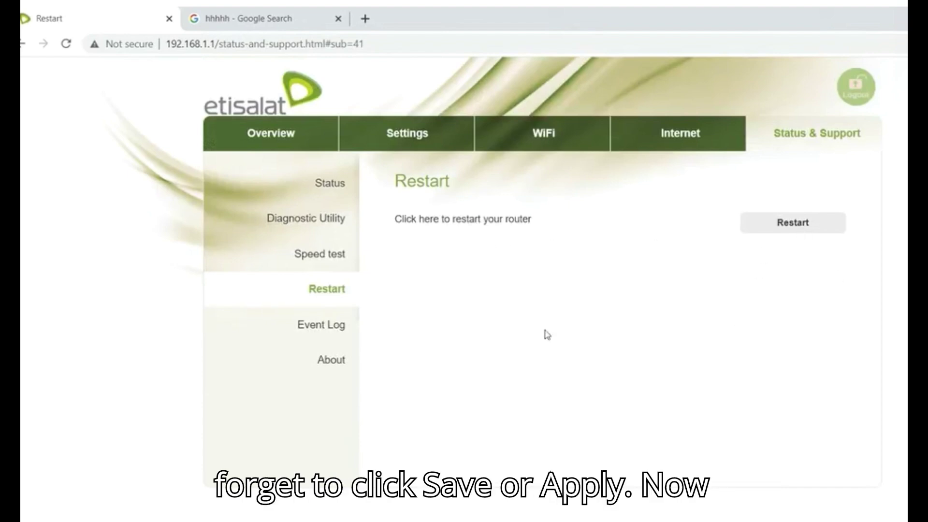
Open the router's Event Log under Status & Support.
{"action": "left_click", "coordinate": [325, 332]}
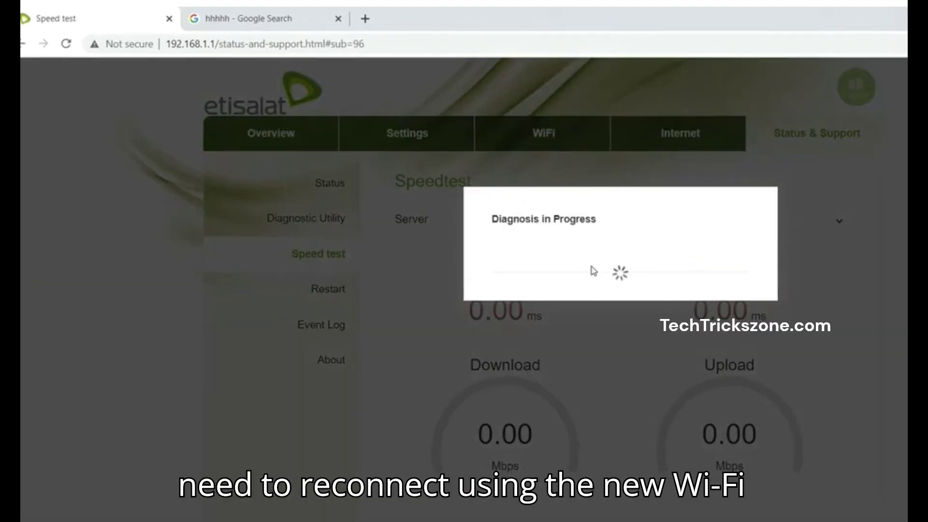